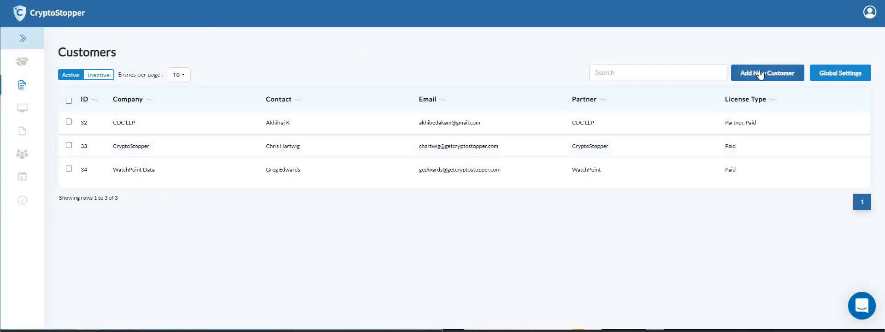
Open the CryptoStopper customer's details and copy the license key
left_click(141, 149)
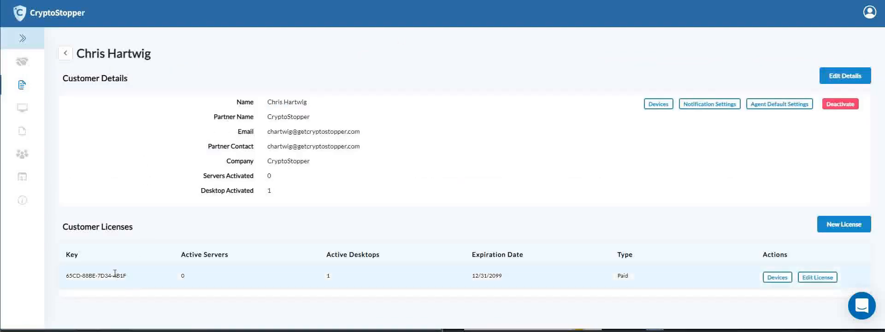
left_click_drag(128, 279, 65, 278)
right_click(79, 278)
left_click(103, 285)
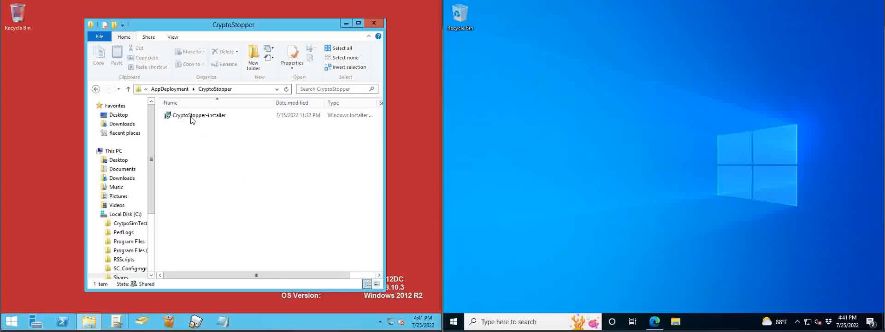
Switch to Server Manager and examine the local paths of the server's shared folders, including Backup and Imaging
left_click(45, 320)
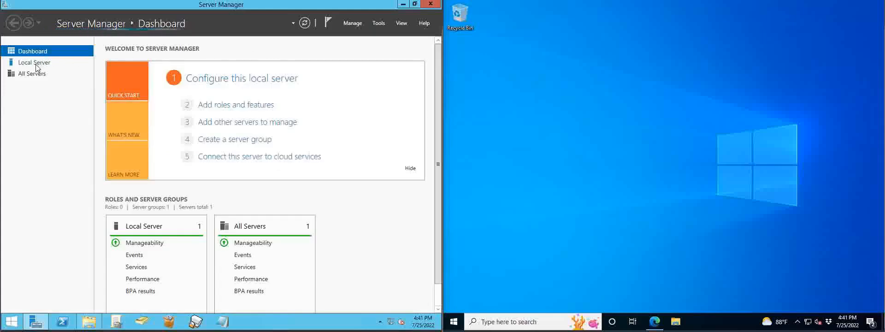
left_click(34, 62)
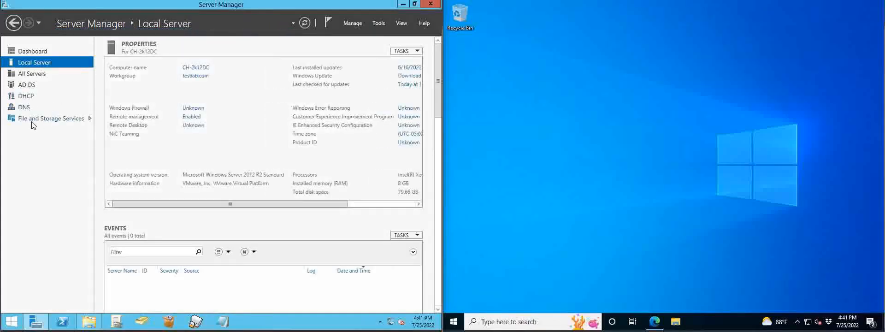
left_click(35, 119)
left_click(44, 97)
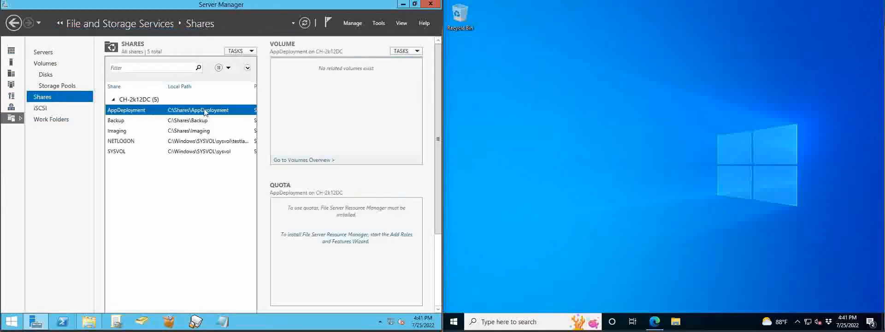
left_click(195, 119)
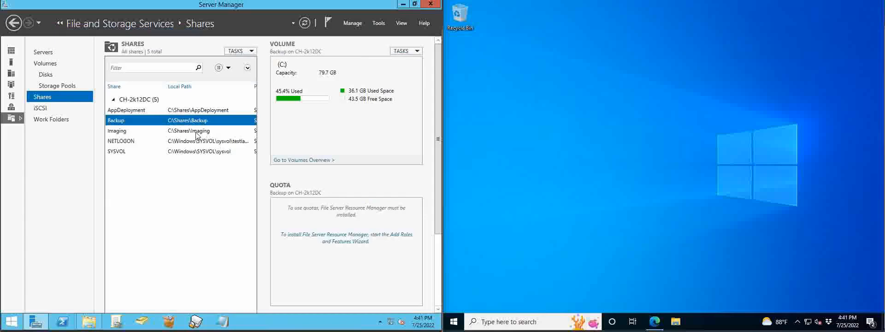
left_click(196, 131)
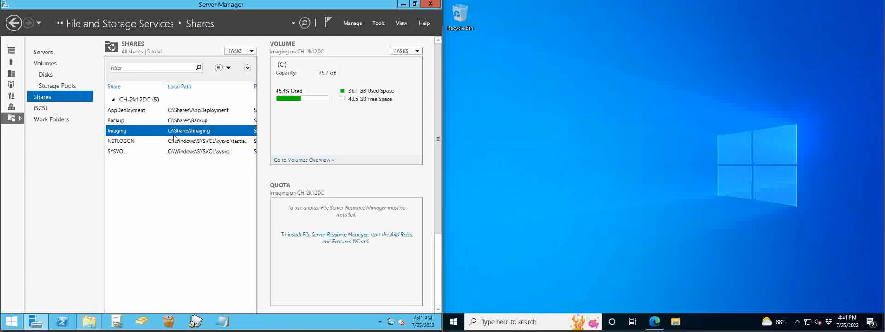
Browse the Shares folder on the C: drive in File Explorer and inspect the contents of its Backup folder
left_click(89, 321)
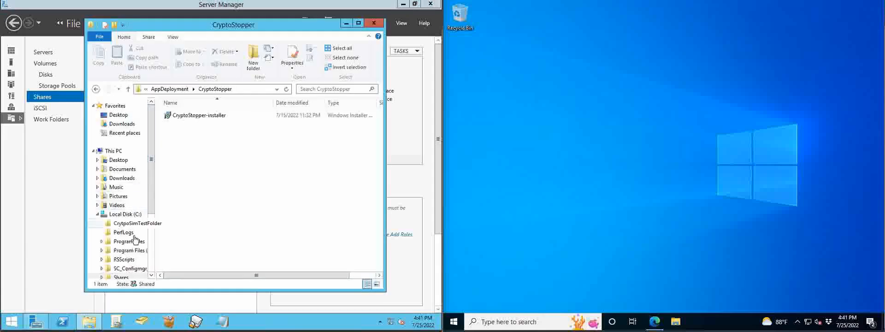
left_click(124, 214)
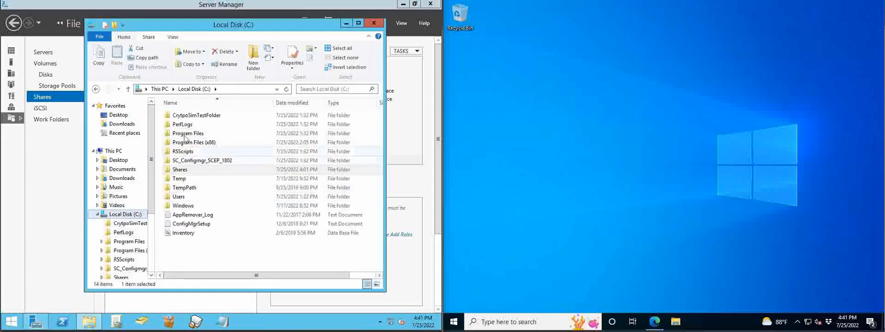
double_click(180, 169)
left_click(186, 128)
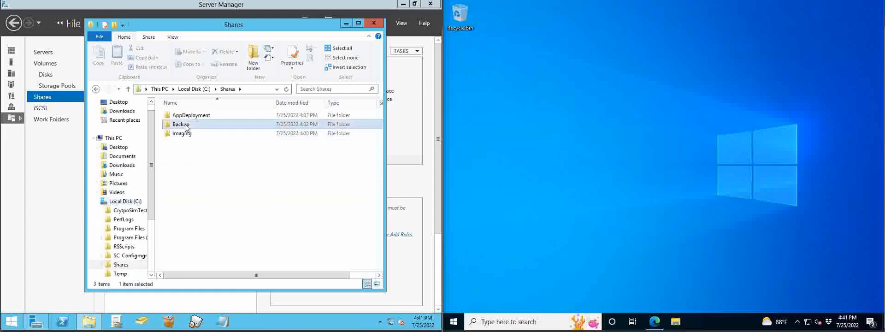
double_click(185, 125)
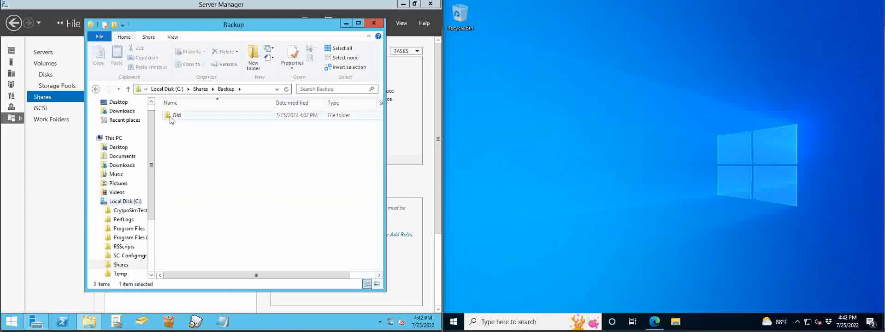
left_click(154, 89)
left_click(96, 89)
left_click(96, 89)
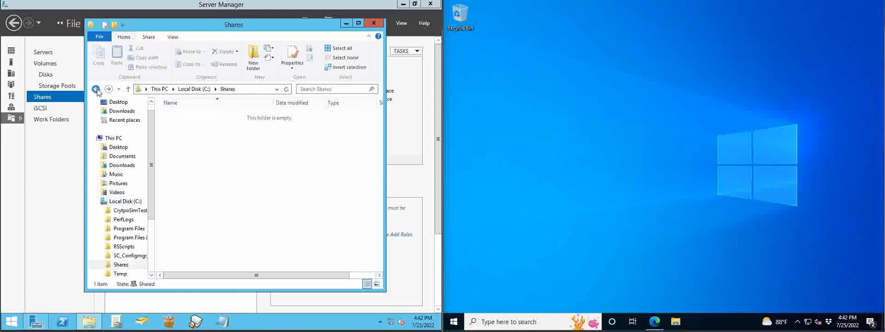
left_click(95, 89)
left_click(96, 89)
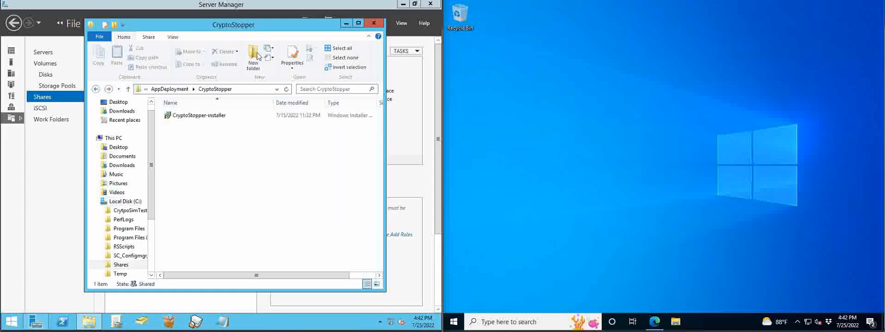
left_click(346, 23)
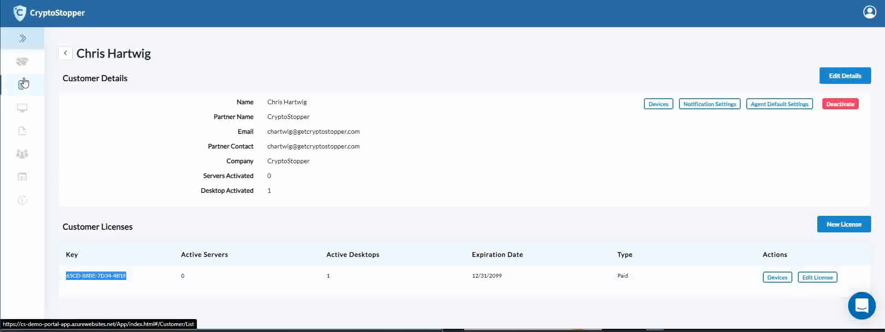
In the portal, add C:\Shares\Imaging as a folder exclusion in the CryptoStopper customer's agent default settings
left_click(32, 81)
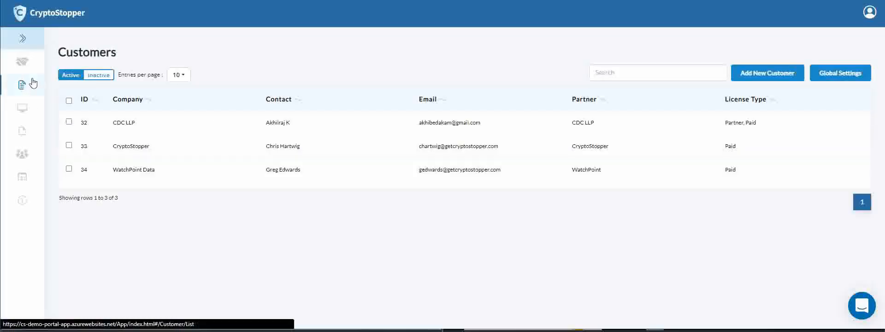
left_click(125, 147)
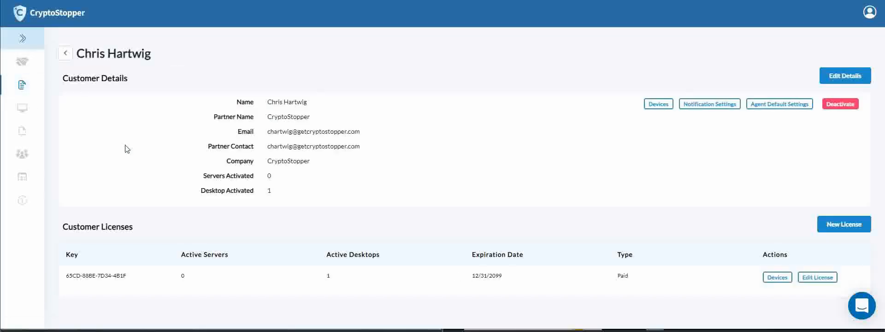
left_click(764, 104)
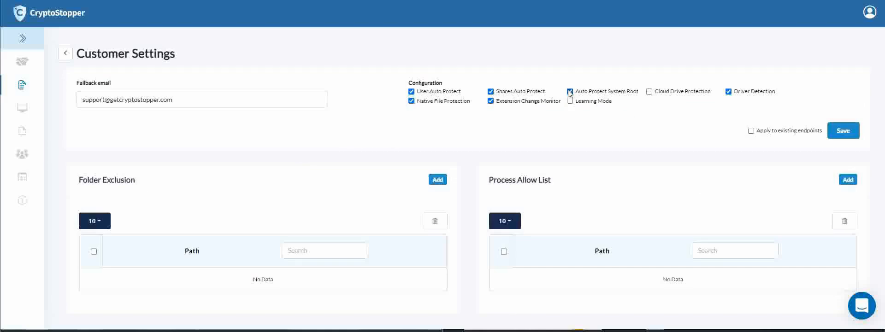
left_click(437, 179)
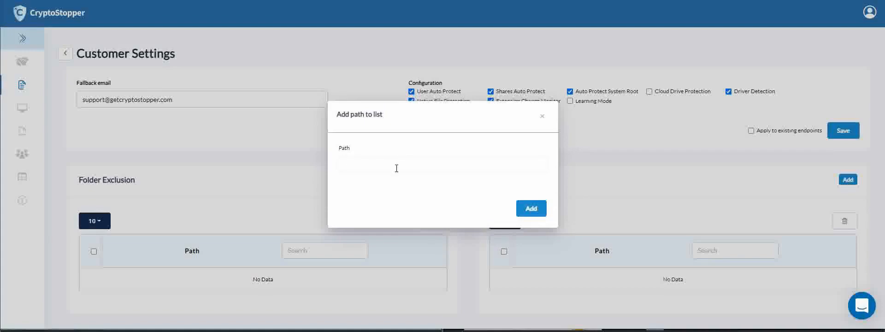
key("alt+Tab")
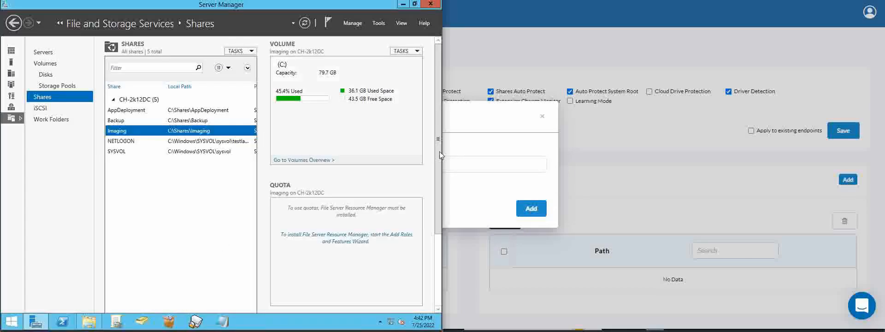
left_click(464, 162)
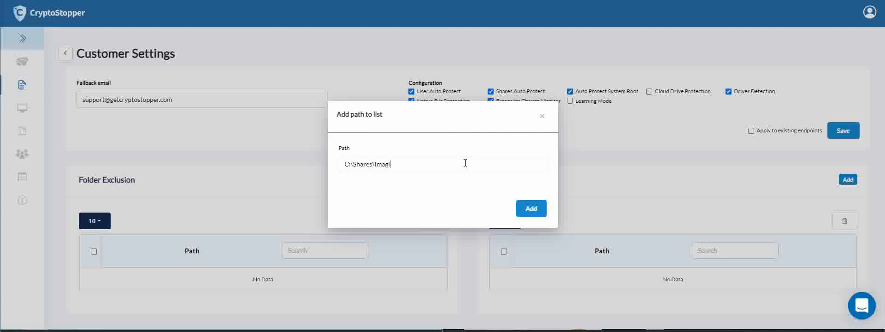
left_click(516, 211)
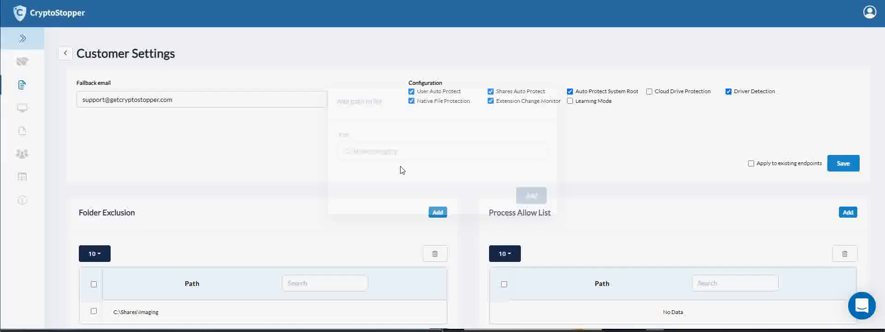
Switch to the server's File Explorer, open the Old folder inside the Backup share, and copy its full path
key("alt+Tab")
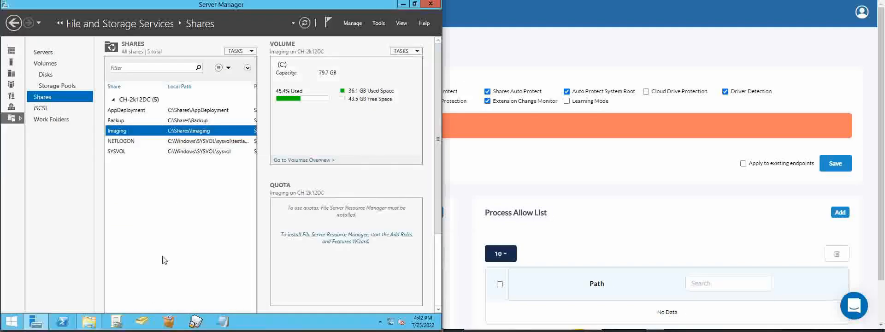
left_click(81, 325)
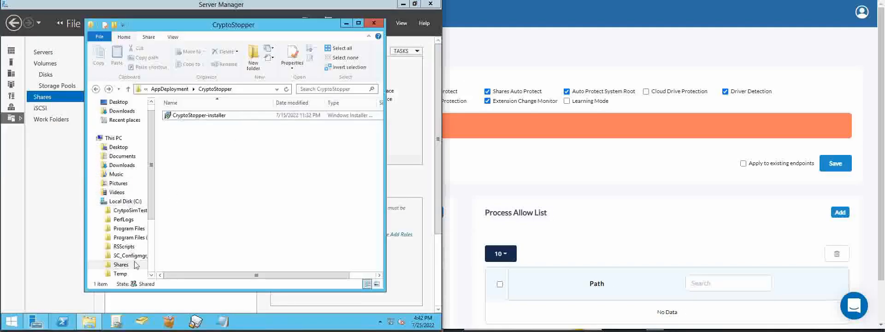
left_click(129, 201)
left_click(186, 171)
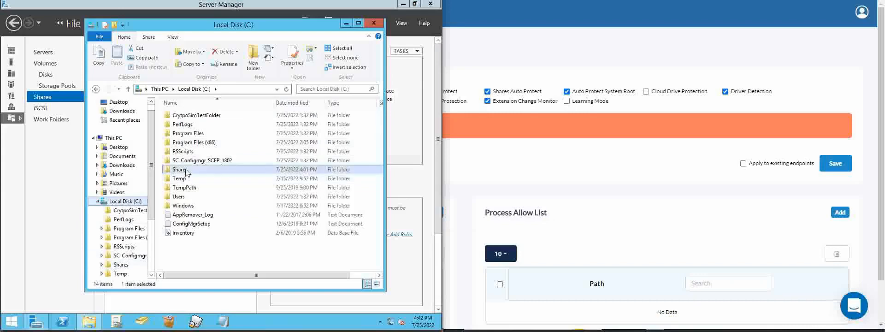
double_click(187, 171)
double_click(181, 124)
left_click(177, 115)
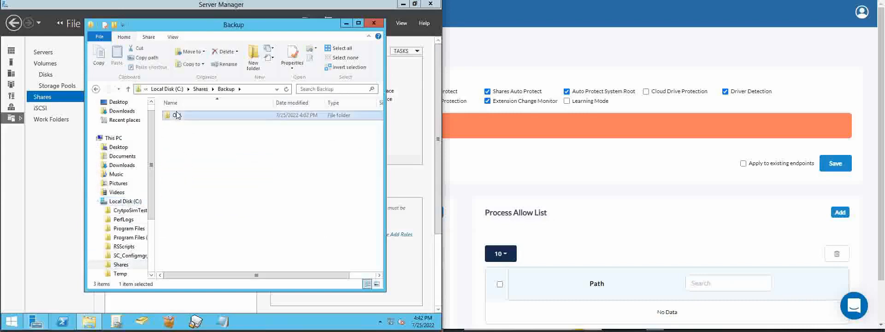
double_click(177, 115)
left_click(263, 90)
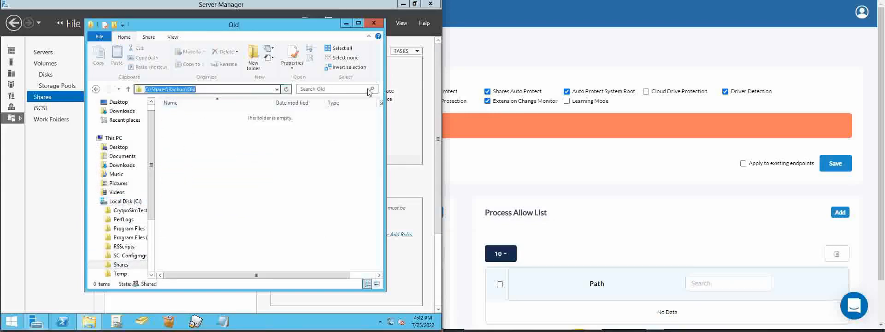
left_click(374, 23)
Back in the portal, add C:\Shares\Backup\Old to the folder exclusions and save the customer settings
left_click(474, 167)
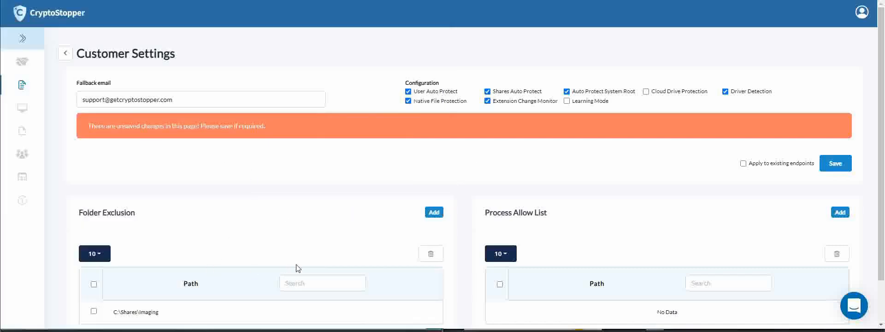
scroll(320, 270, "down", 1)
left_click(434, 166)
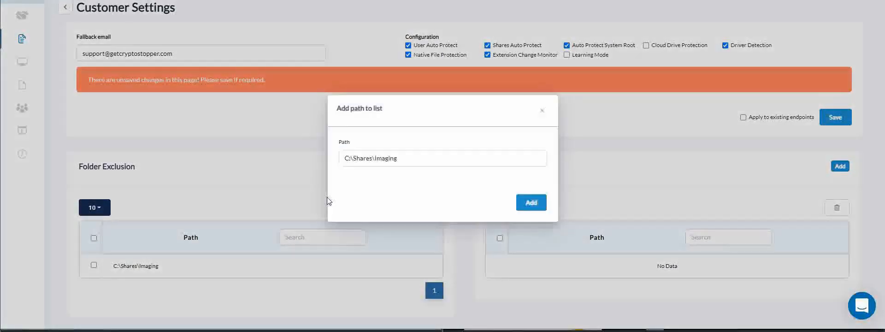
left_click_drag(418, 170, 287, 172)
key("ctrl+v")
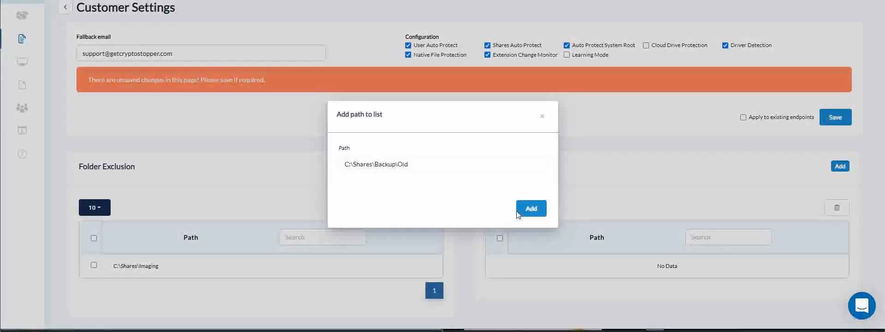
left_click(531, 208)
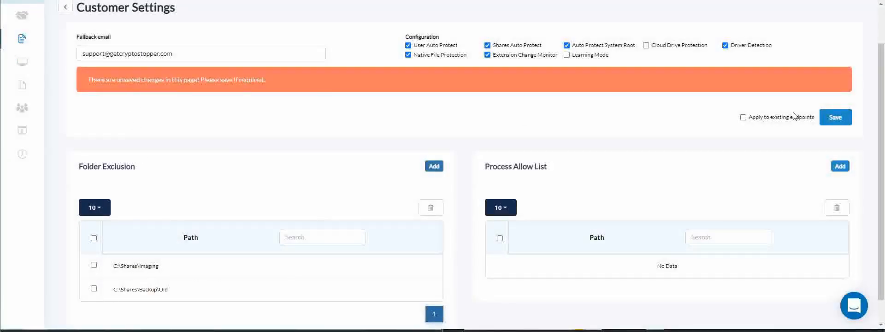
left_click(835, 118)
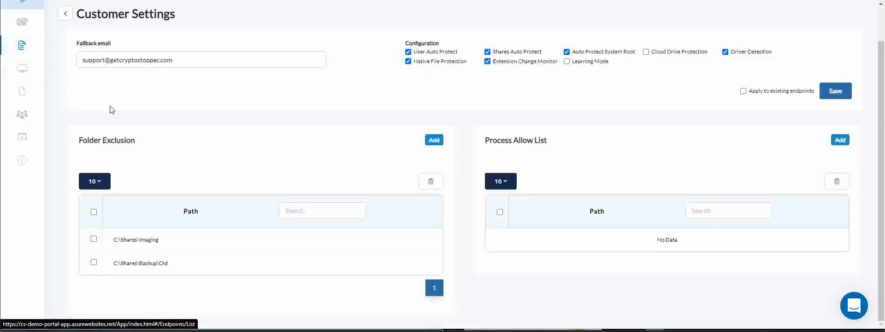
Return to the CryptoStopper customer's details from the customer list and copy the license key again
left_click(22, 45)
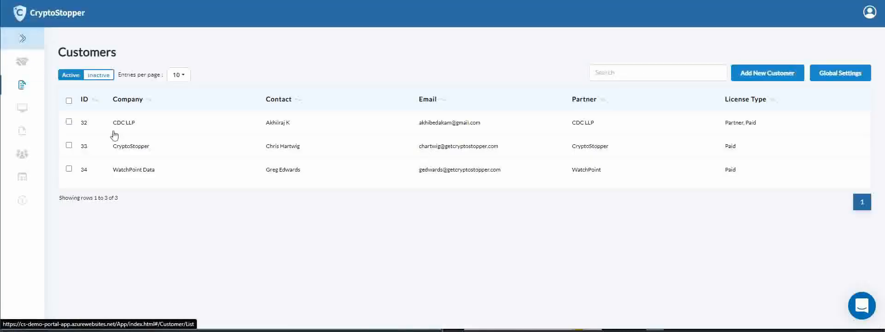
left_click(134, 149)
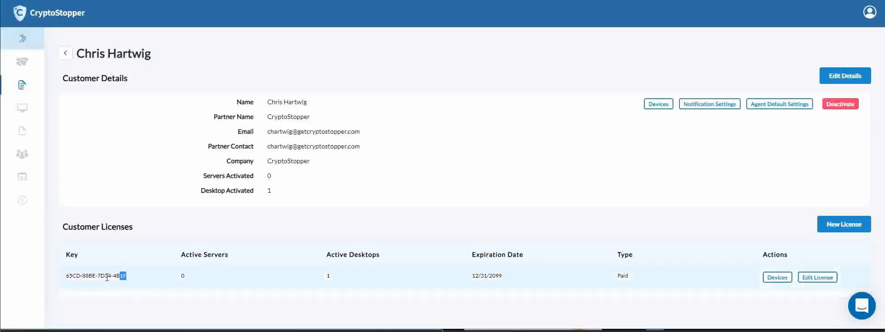
left_click_drag(127, 275, 62, 279)
right_click(82, 273)
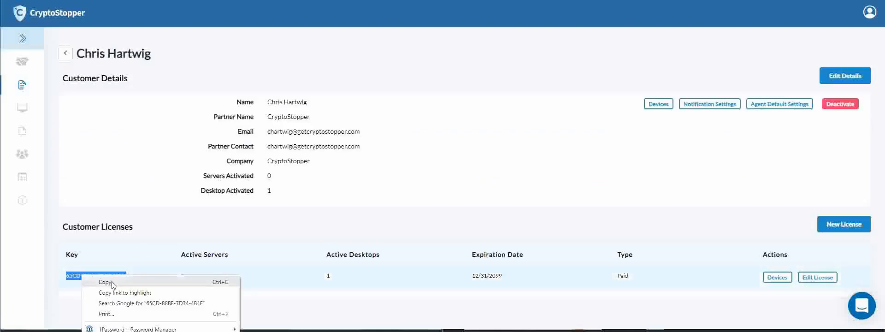
left_click(92, 279)
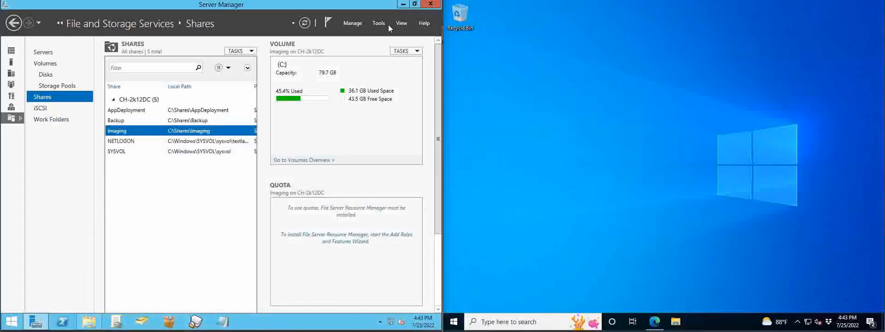
On the server, open the CryptoStopper folder inside C:\Shares\AppDeployment in File Explorer and copy its path
left_click(405, 5)
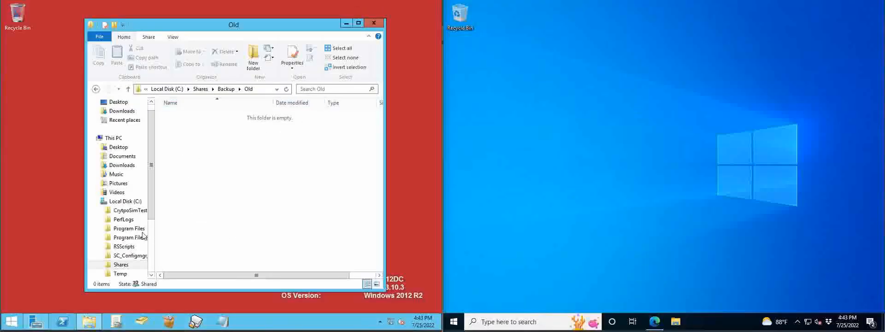
left_click(125, 203)
double_click(189, 114)
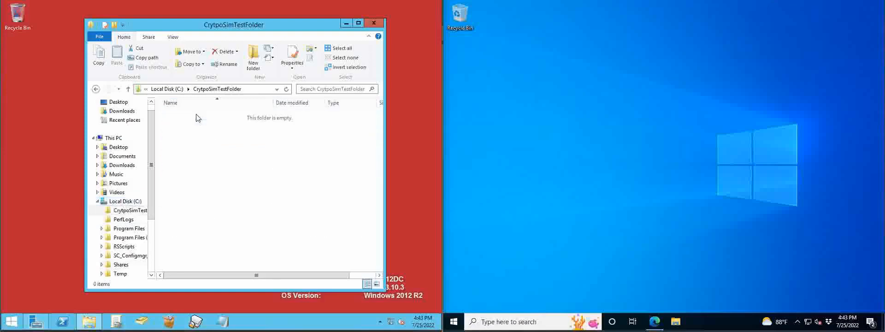
key("BackSpace")
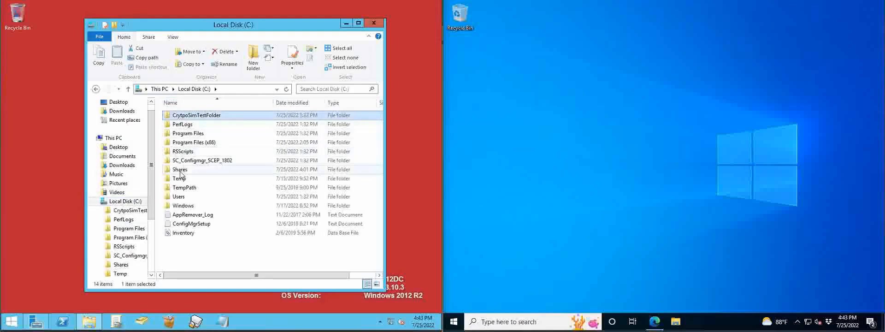
double_click(182, 171)
double_click(188, 115)
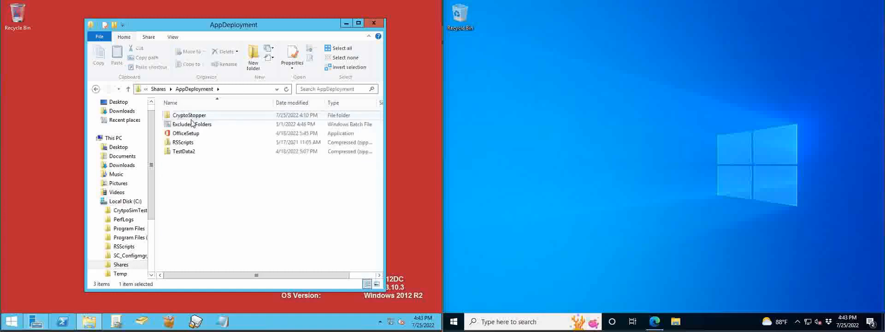
double_click(195, 116)
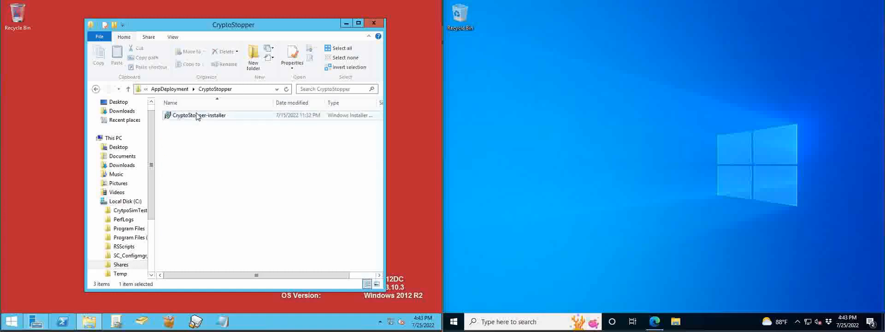
left_click(255, 89)
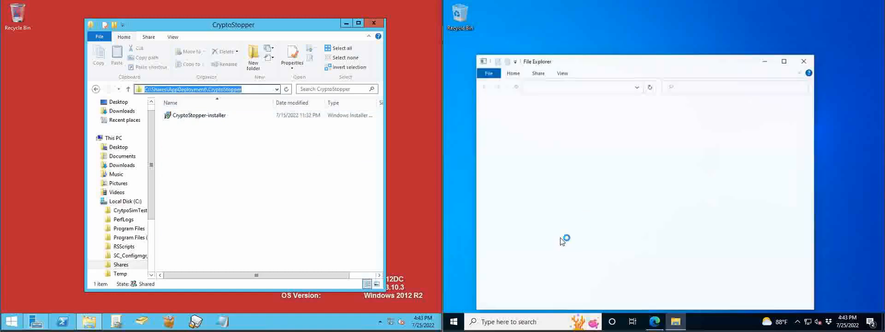
On the Windows 10 workstation, browse the network to the server's AppDeployment share and open its CryptoStopper folder
left_click(518, 284)
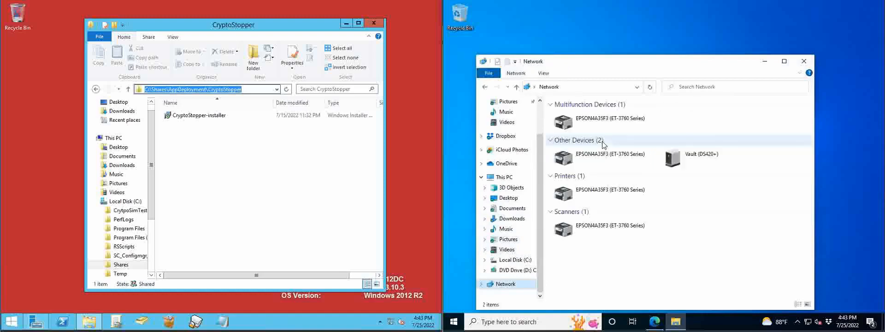
double_click(597, 122)
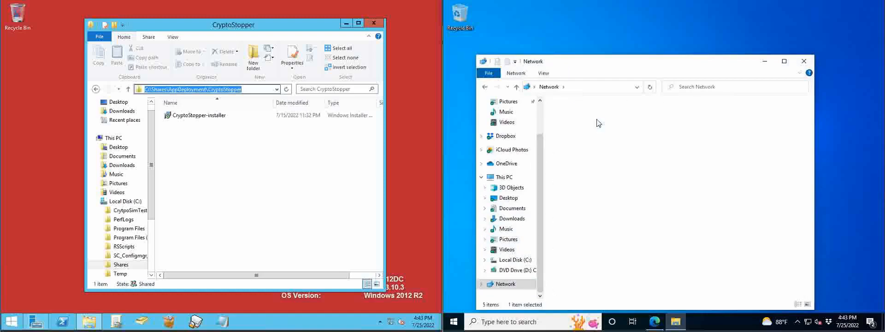
double_click(599, 111)
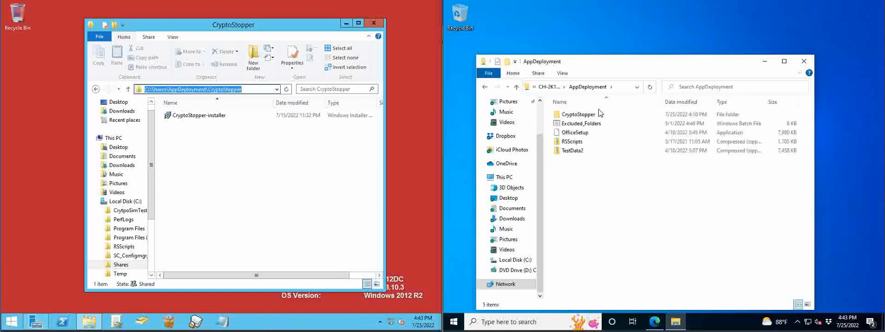
left_click(588, 118)
double_click(588, 118)
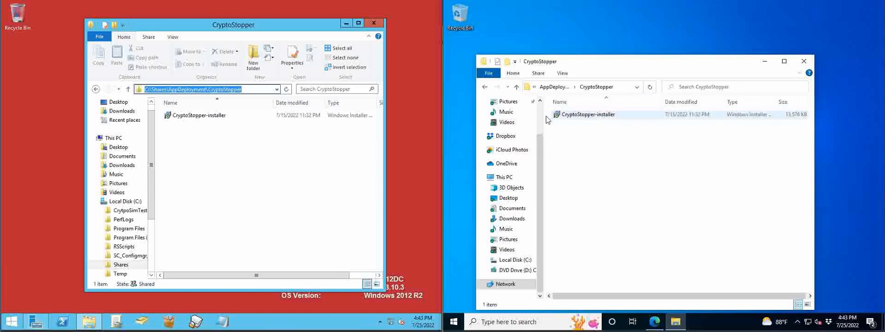
Launch CryptoStopper-installer on both the server and the workstation, accept the license agreements, and start the installations
double_click(221, 119)
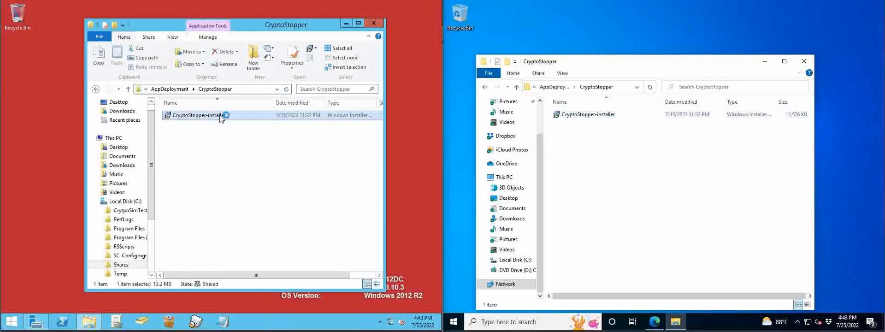
double_click(584, 117)
left_click(202, 207)
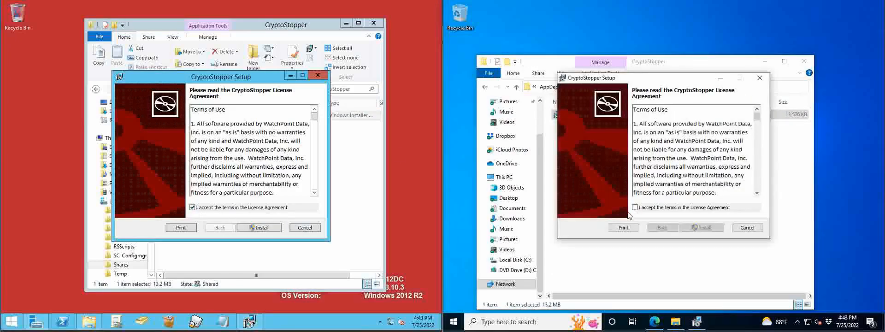
left_click(635, 207)
left_click(262, 230)
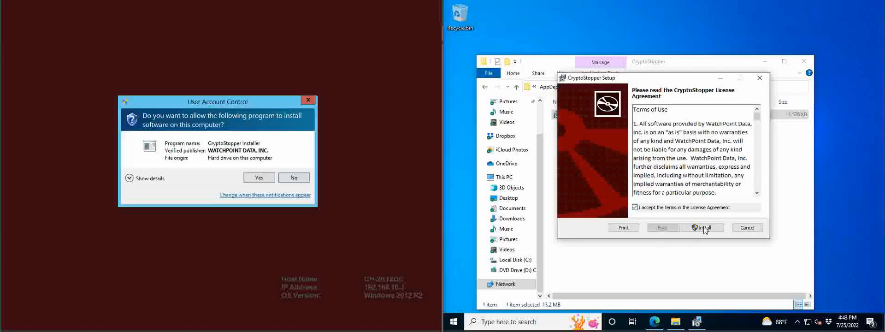
left_click(704, 227)
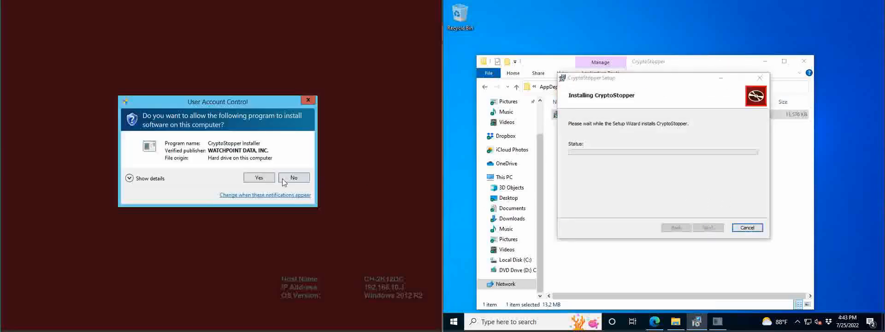
Approve the installer's elevation on the server and authorize it on the workstation with the admin user name testadmin and its password
left_click(259, 177)
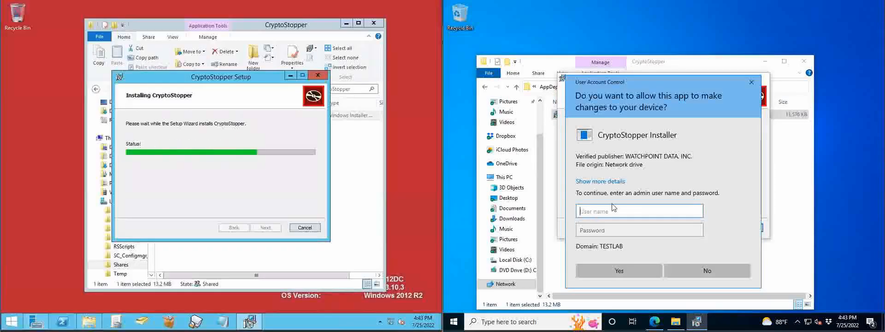
type("teste")
type("dmin")
key("Tab")
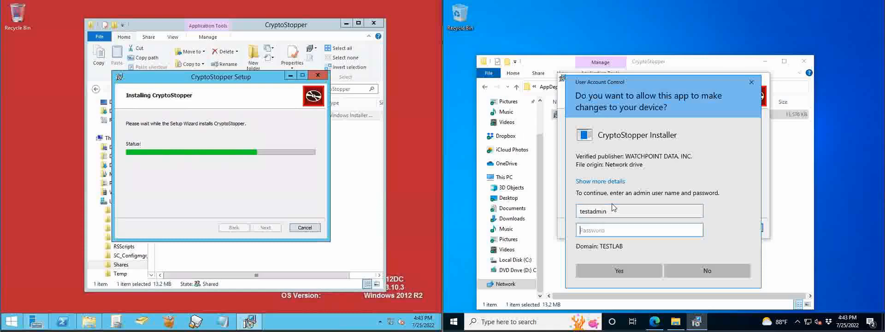
type("***")
left_click(634, 266)
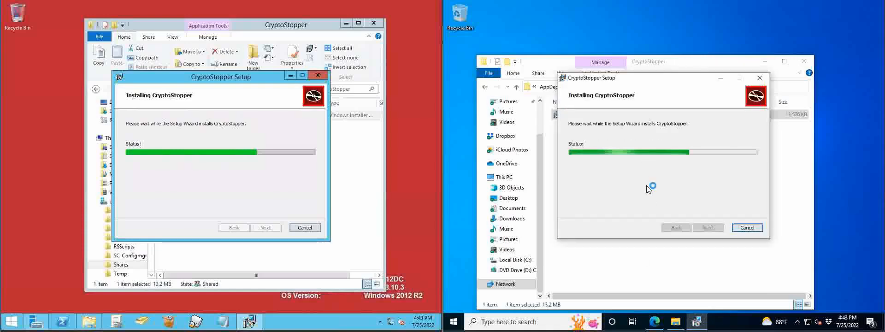
Close the server's File Explorer window, finish the CryptoStopper setup wizard there, and dismiss the protection notification
left_click(374, 24)
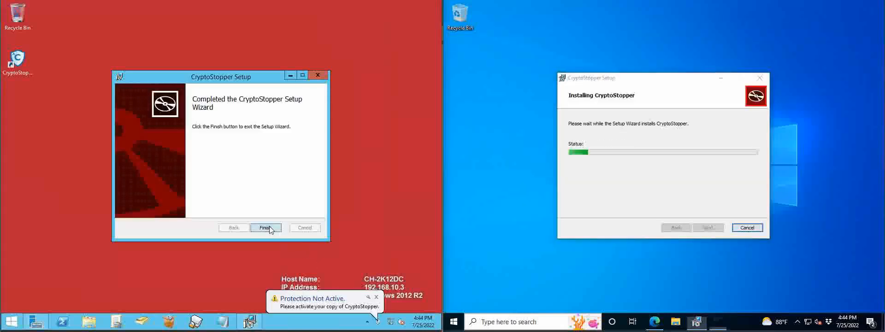
left_click(266, 227)
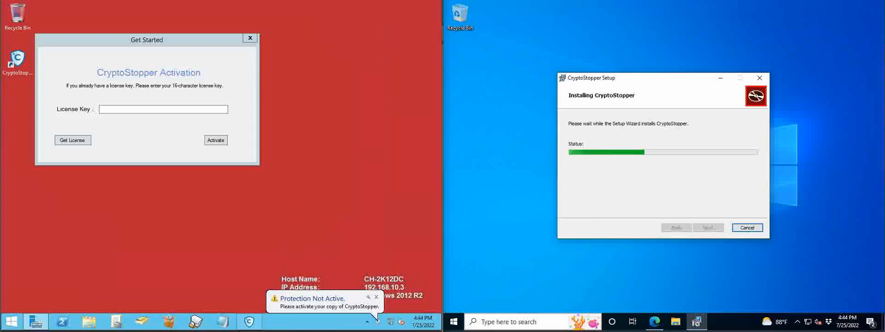
left_click(376, 297)
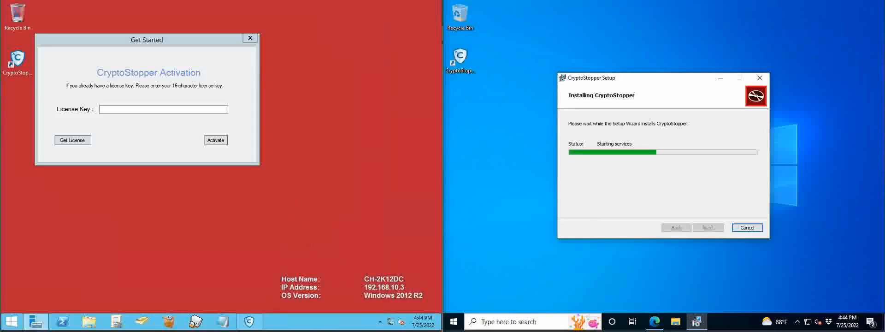
left_click(157, 107)
key("ctrl+v")
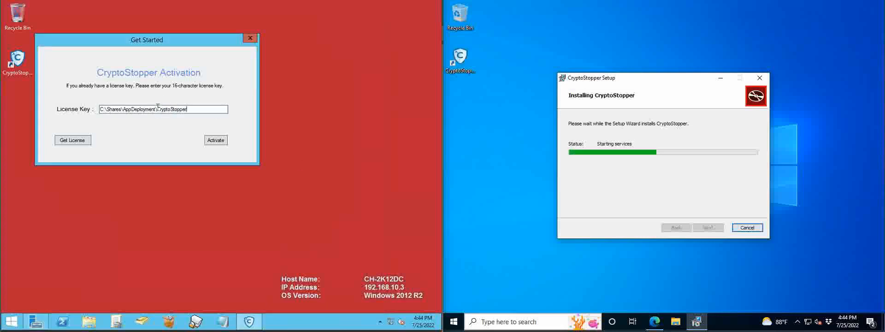
key("ctrl+z")
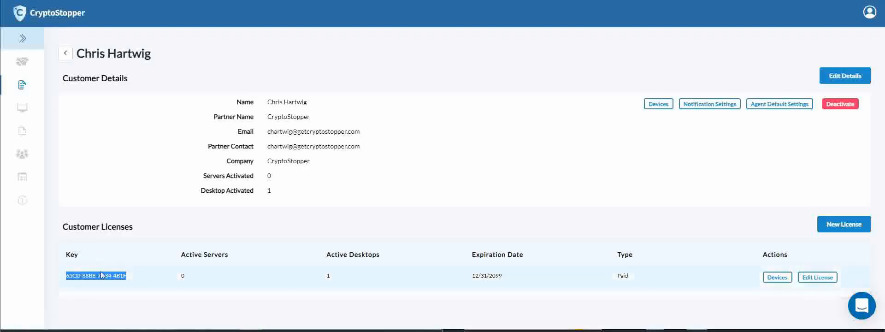
Copy the customer's license key from the portal and paste it into the License Key field of the server's CryptoStopper activation
right_click(101, 275)
left_click(129, 287)
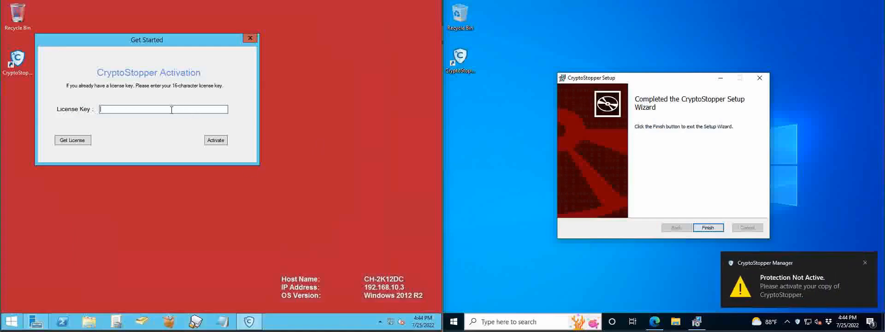
key("ctrl+v")
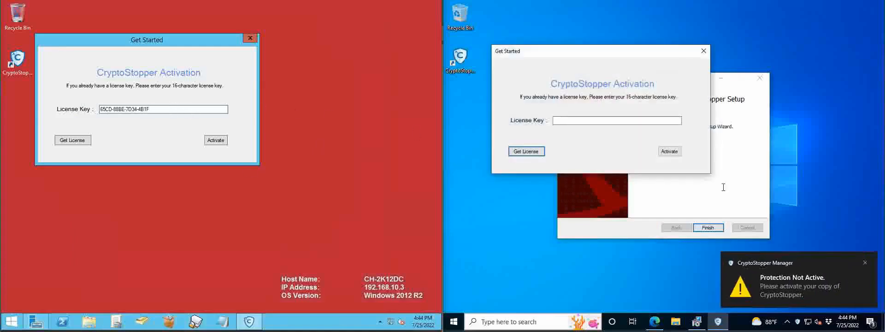
Finish the workstation's setup wizard and complete CryptoStopper activation with the license key on both machines
left_click(709, 227)
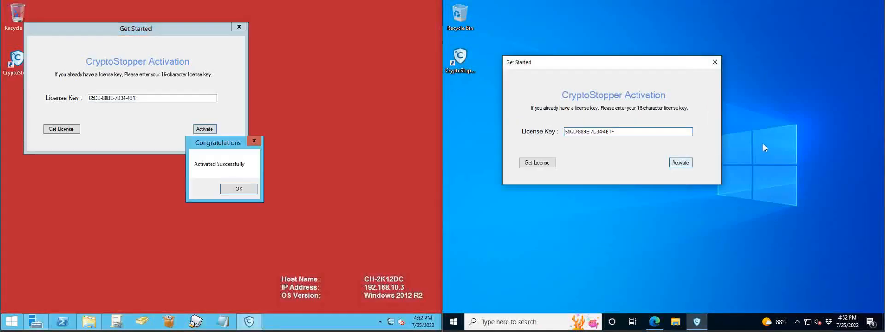
left_click(678, 187)
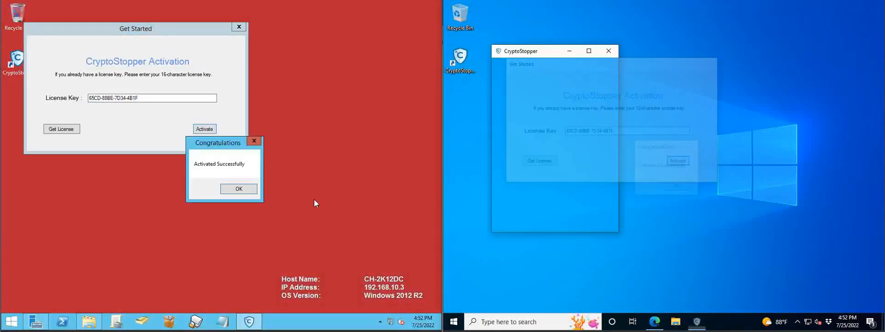
left_click(244, 190)
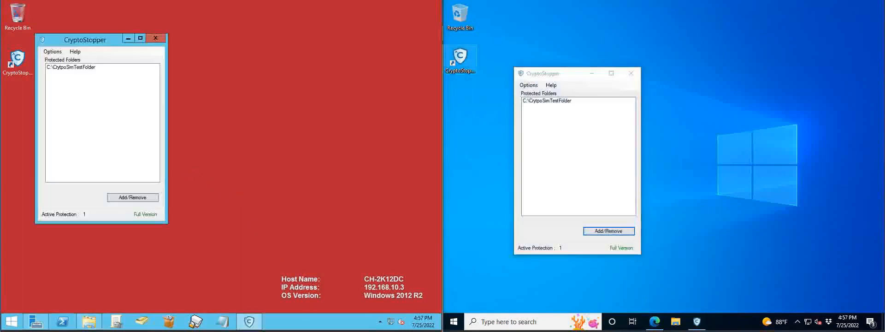
Close and reopen CryptoStopper on the server and the workstation, and review the protected folders list on each
left_click(162, 39)
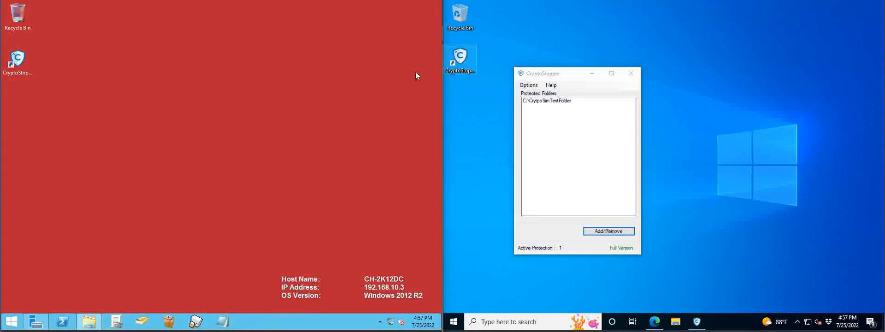
left_click(631, 75)
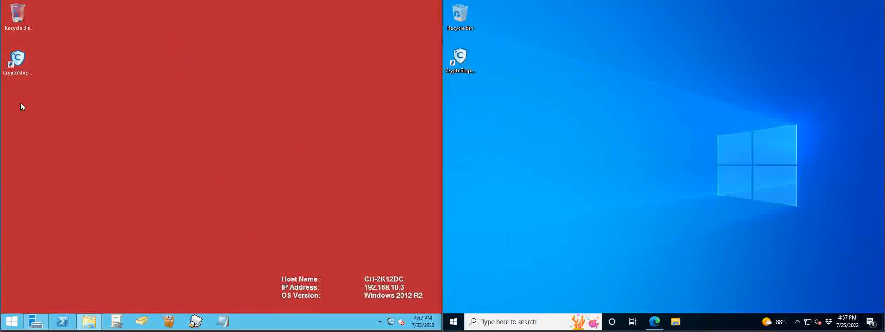
left_click(18, 60)
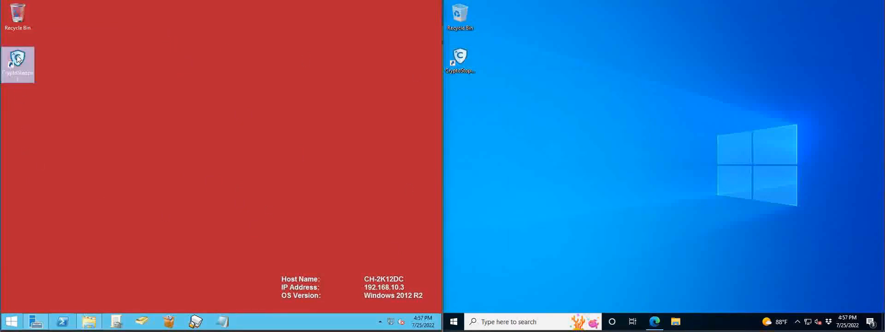
left_click(458, 55)
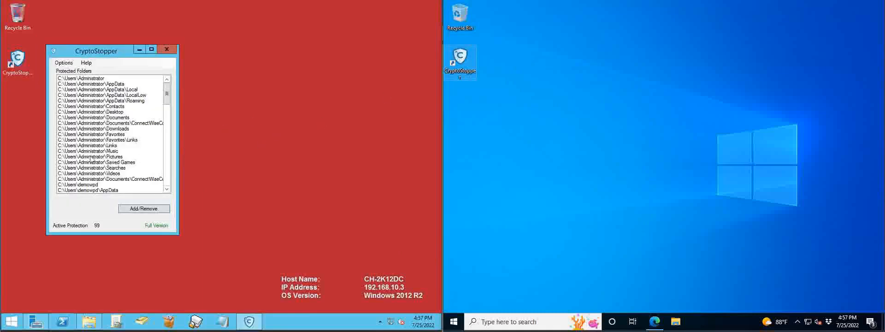
mouse_move(165, 87)
left_mouse_down()
mouse_move(170, 182)
mouse_move(176, 84)
left_mouse_up()
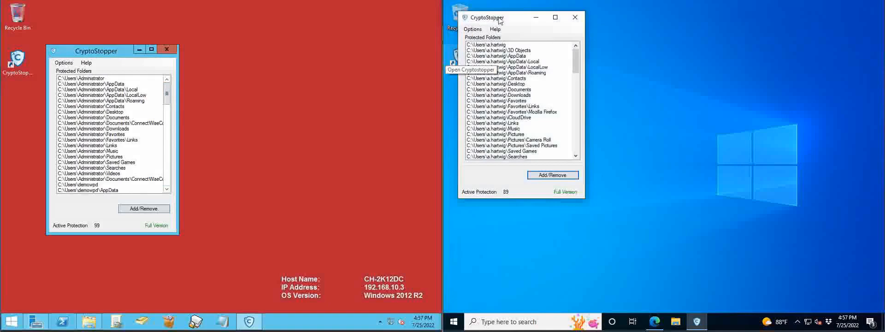
left_click_drag(499, 20, 598, 36)
mouse_move(674, 74)
left_mouse_down()
mouse_move(684, 165)
mouse_move(680, 67)
left_mouse_up()
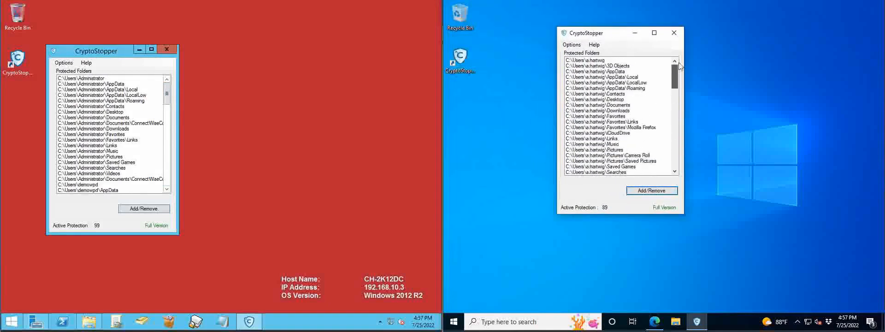
Save Active Directory credentials in the server's CryptoStopper settings: domain testlab.com, username testadmin and the account password; close the settings
left_click(59, 65)
left_click(68, 71)
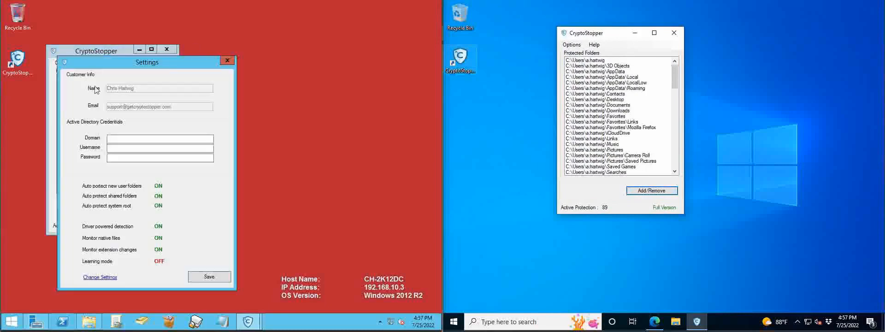
left_click(125, 137)
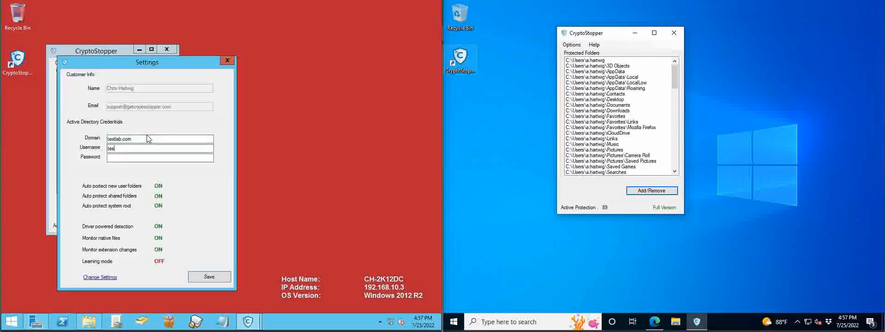
key("Tab")
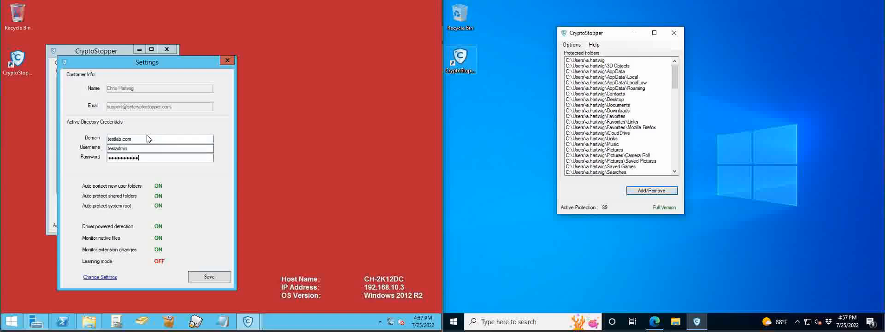
left_click(202, 278)
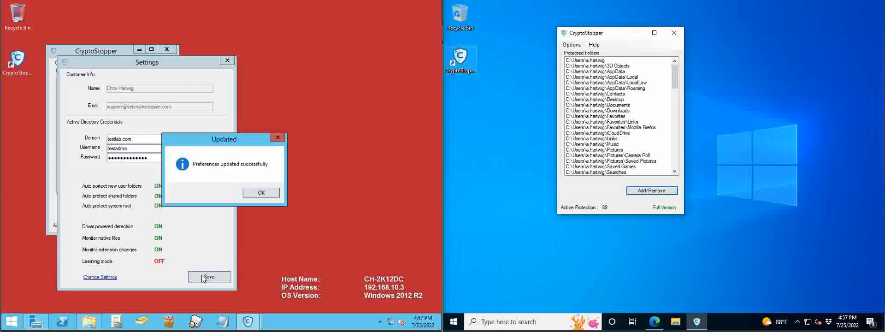
left_click(260, 193)
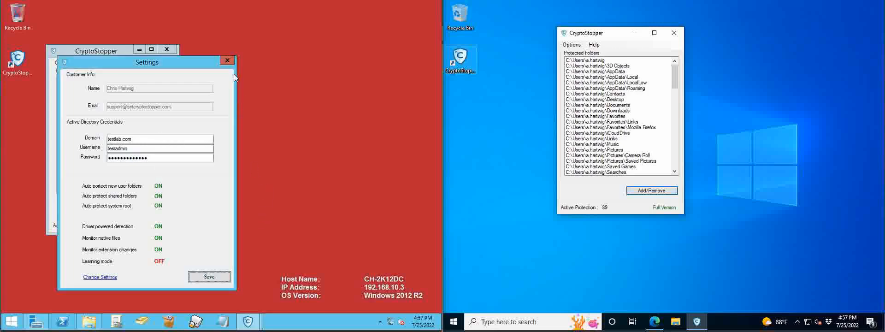
left_click(227, 61)
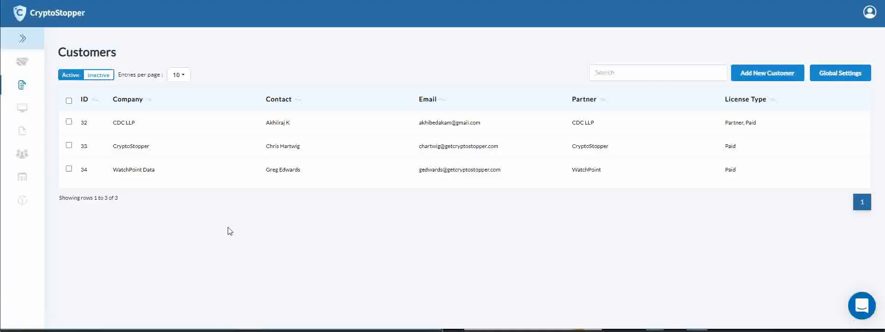
In the CryptoStopper portal, open the endpoint settings of server CH-2k12DC from the CryptoStopper customer's device list
left_click(130, 148)
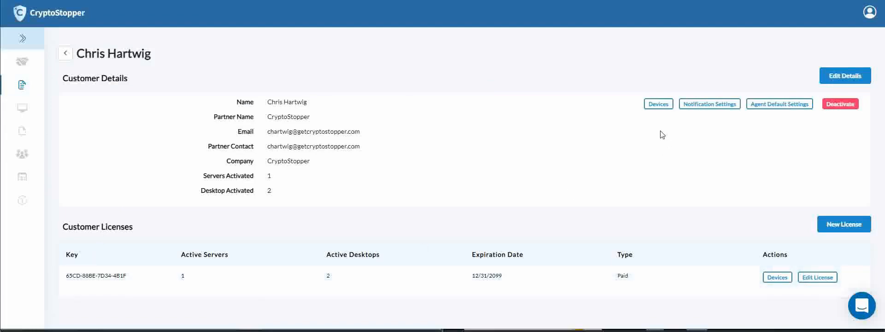
left_click(658, 104)
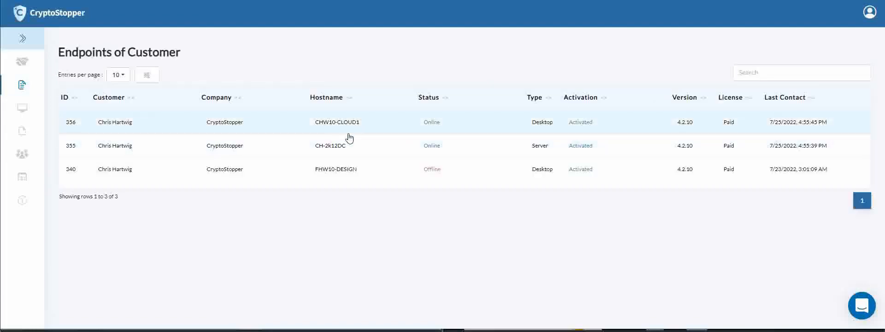
left_click(330, 146)
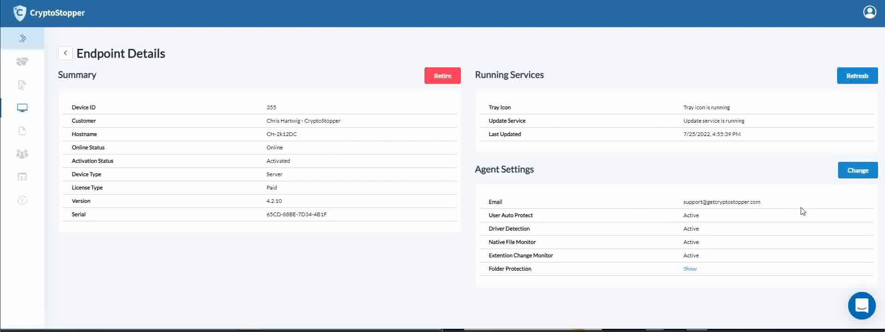
left_click(850, 169)
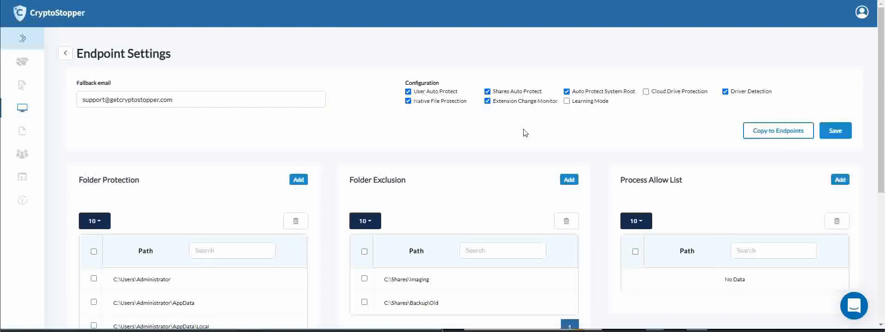
Filter the server's Folder Protection paths by Shares
scroll(524, 133, "down", 3)
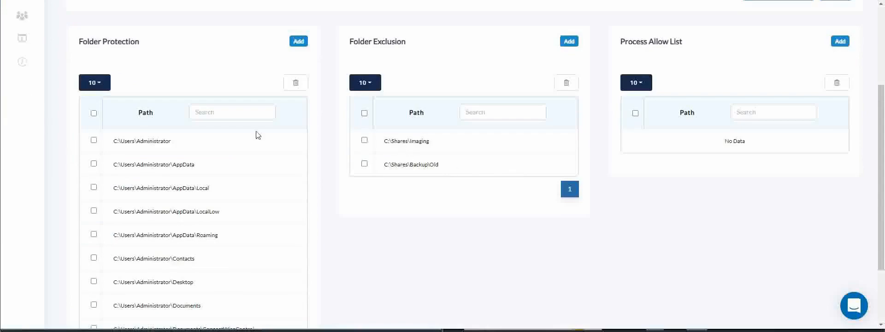
left_click(231, 115)
type("Shares")
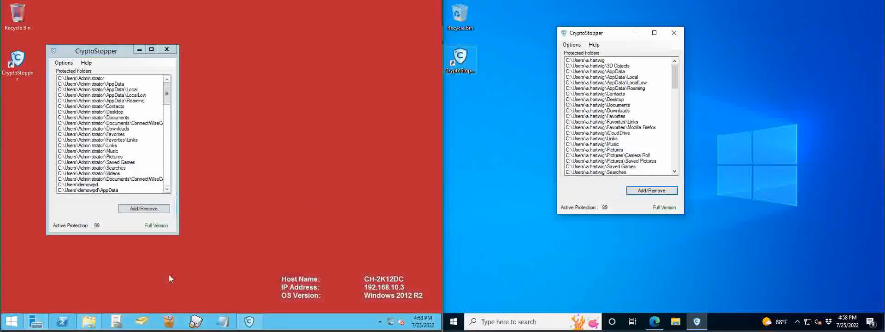
Browse to C:\Shares in the server's File Explorer and turn on the display of hidden items
left_click(89, 321)
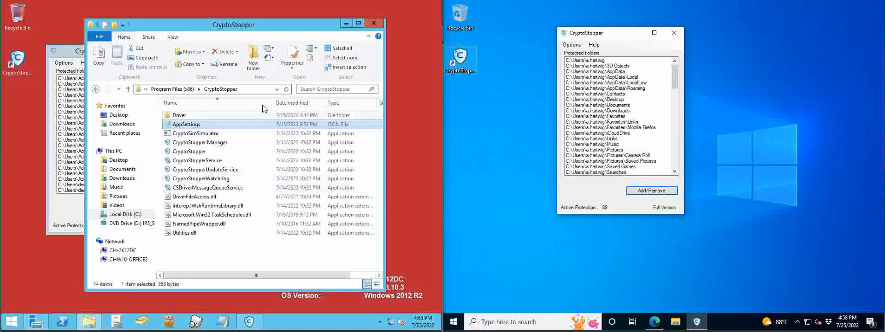
left_click(263, 92)
type("C:\\")
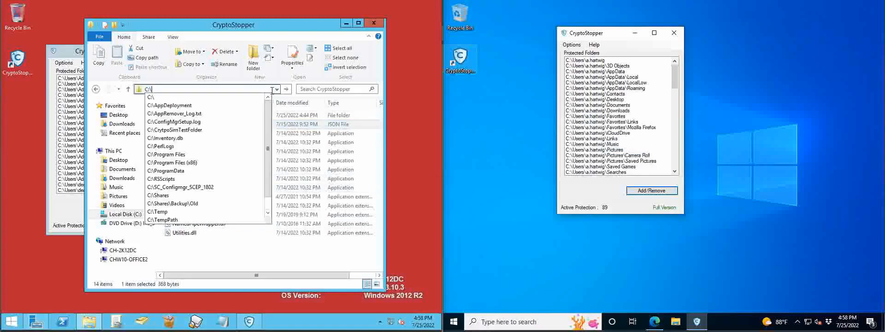
type("shares")
key("Return")
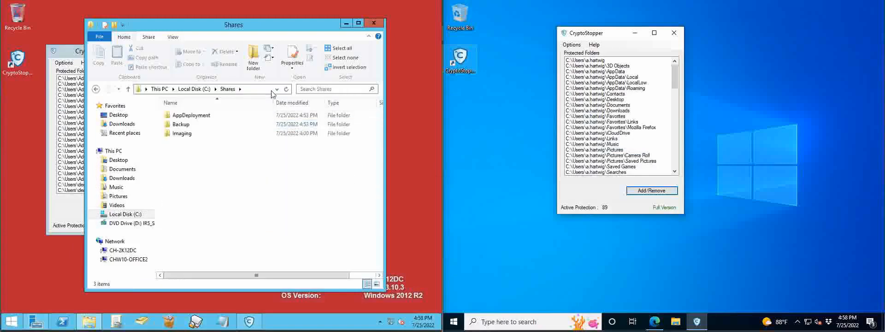
left_click(173, 37)
left_click(265, 67)
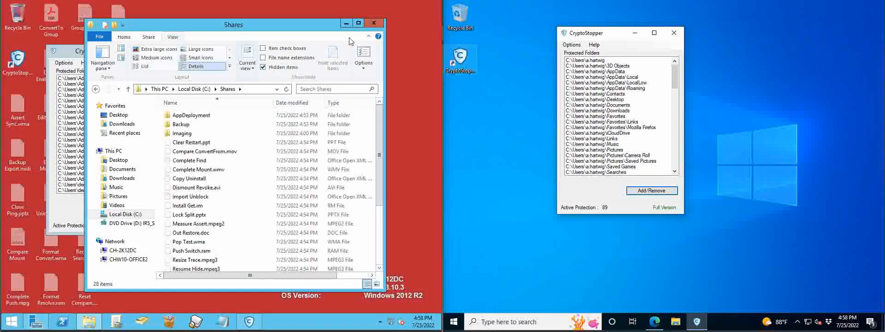
Examine the hidden files in the Shares folder, on the server's desktop and in AppDeployment\CryptoStopper
left_click(358, 23)
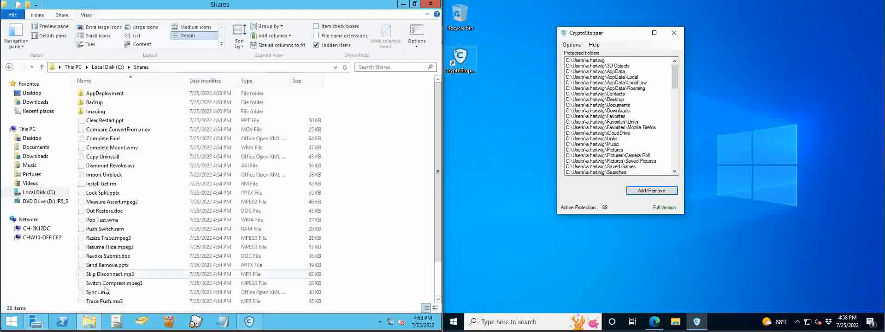
left_click(414, 4)
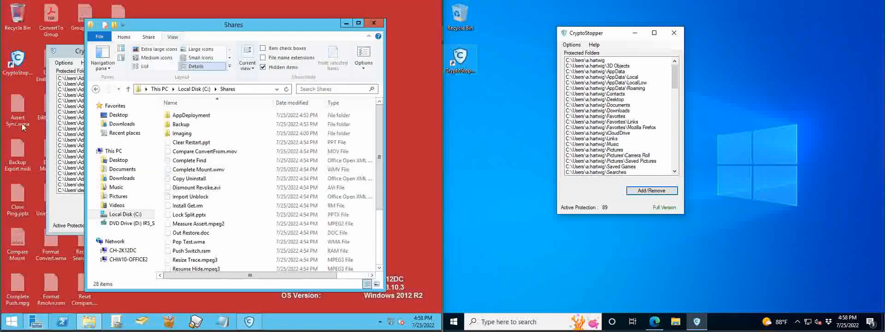
left_click(358, 23)
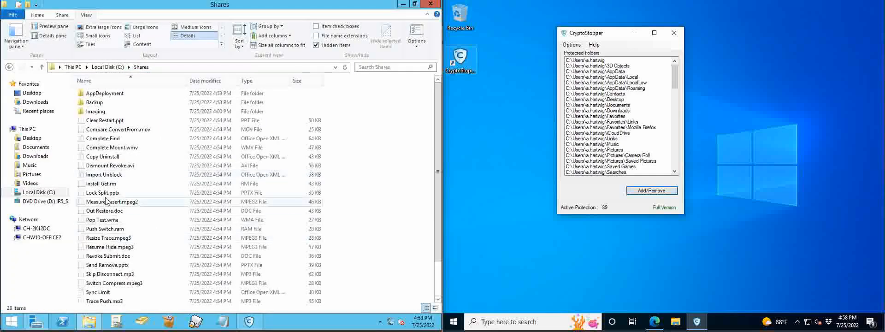
double_click(115, 94)
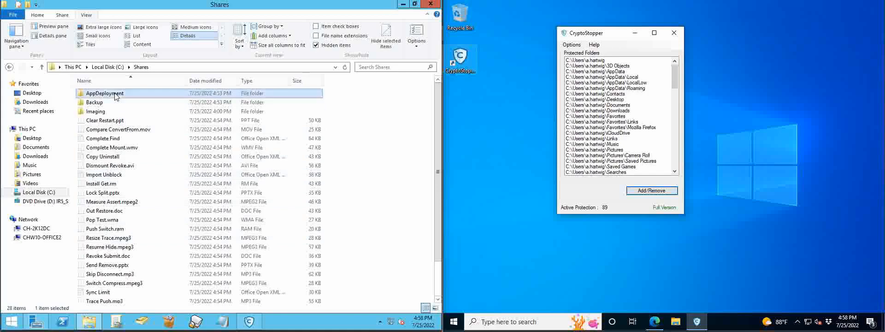
double_click(110, 93)
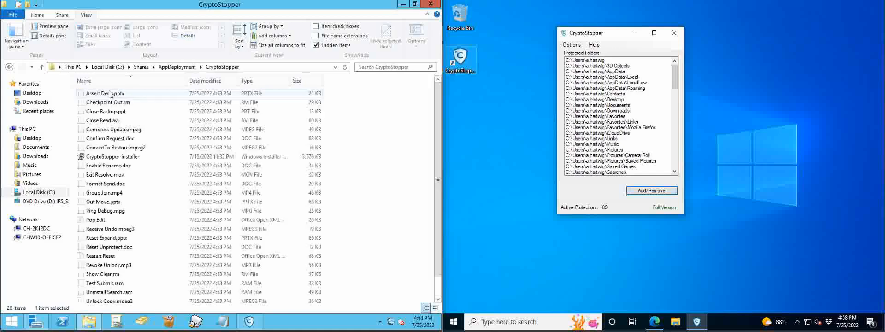
left_click(141, 67)
Check the contents of the Backup\Old and Imaging folders under Shares, and close File Explorer
double_click(109, 102)
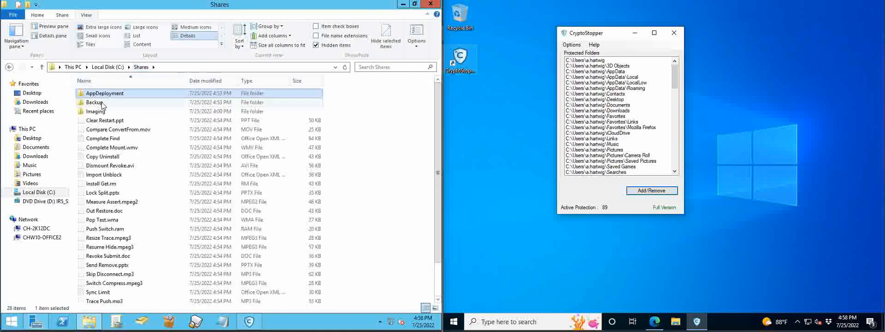
double_click(89, 94)
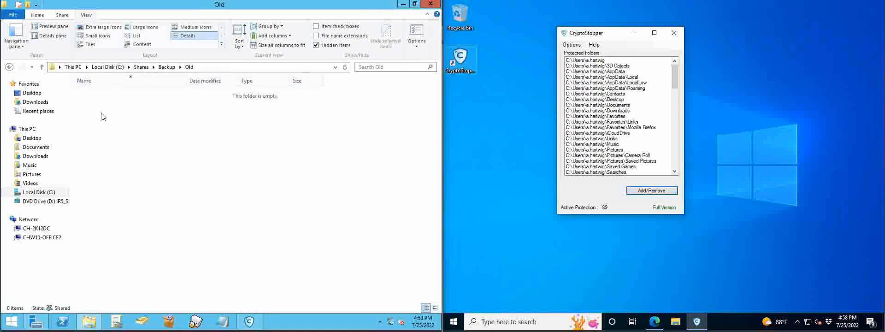
left_click(141, 68)
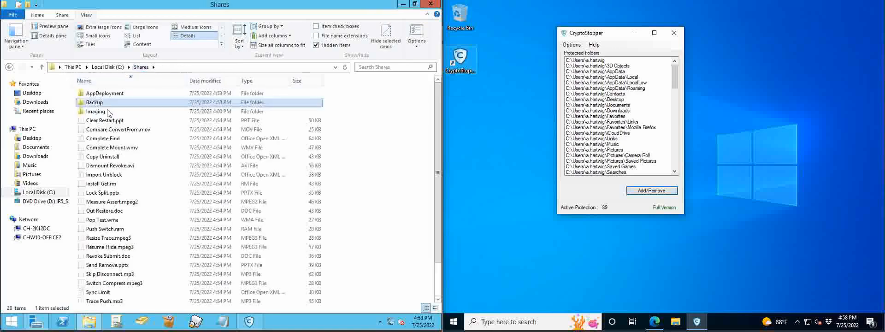
double_click(109, 112)
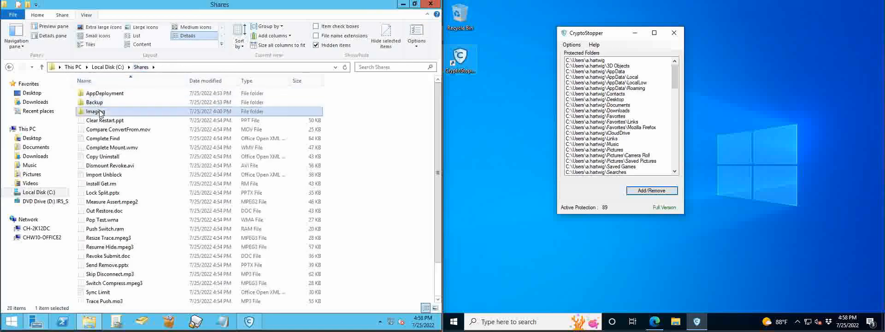
left_click(141, 67)
left_click(431, 5)
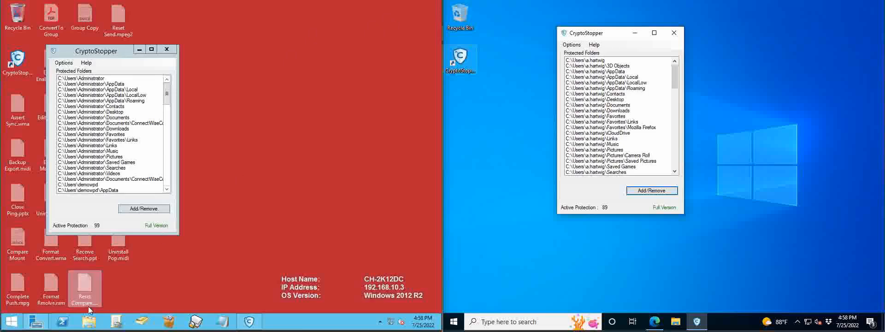
Turn off the display of hidden items in the server's File Explorer and close the window
left_click(89, 321)
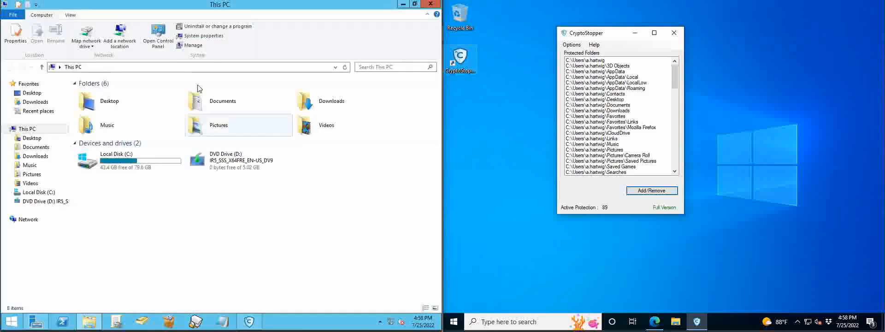
left_click(71, 15)
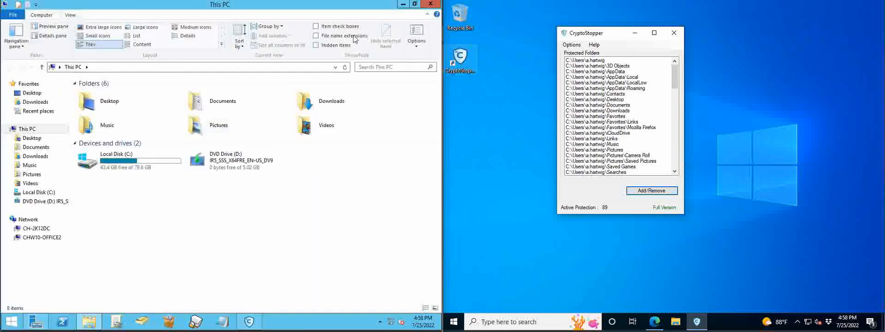
left_click(431, 5)
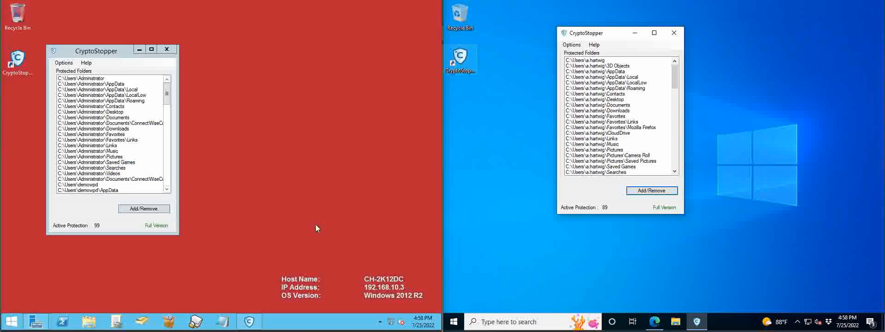